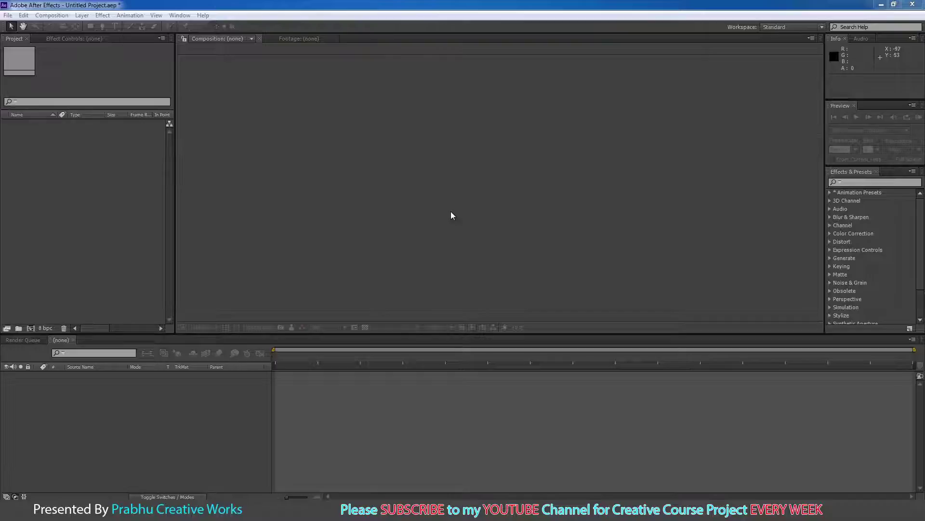
# Start a file import and browse to D:\Animated_Honda_Logo\images\Final_Output.
pyautogui.click(8, 15)
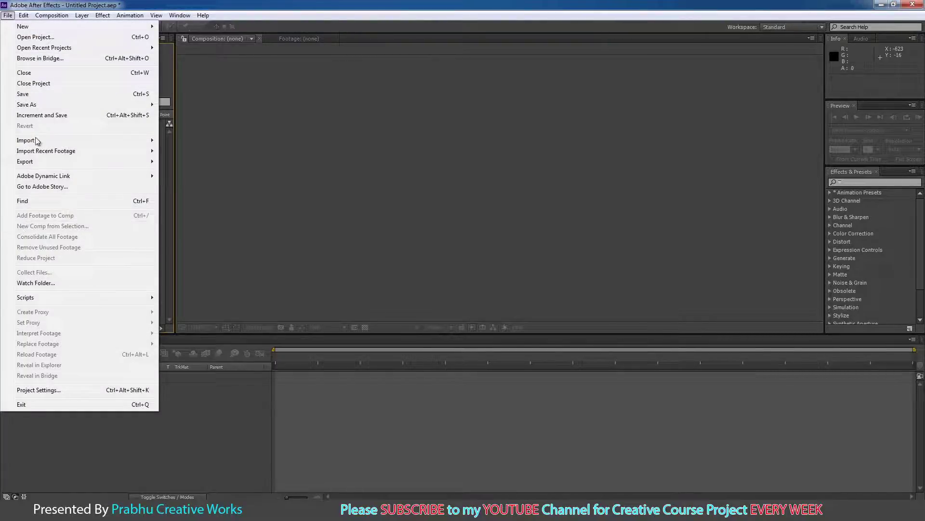
pyautogui.moveTo(90, 143)
pyautogui.click(217, 140)
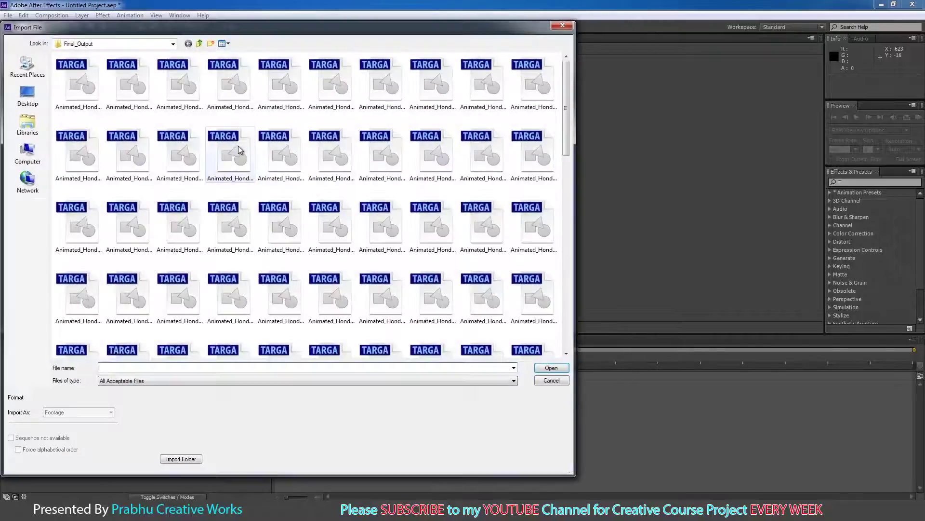
pyautogui.click(199, 44)
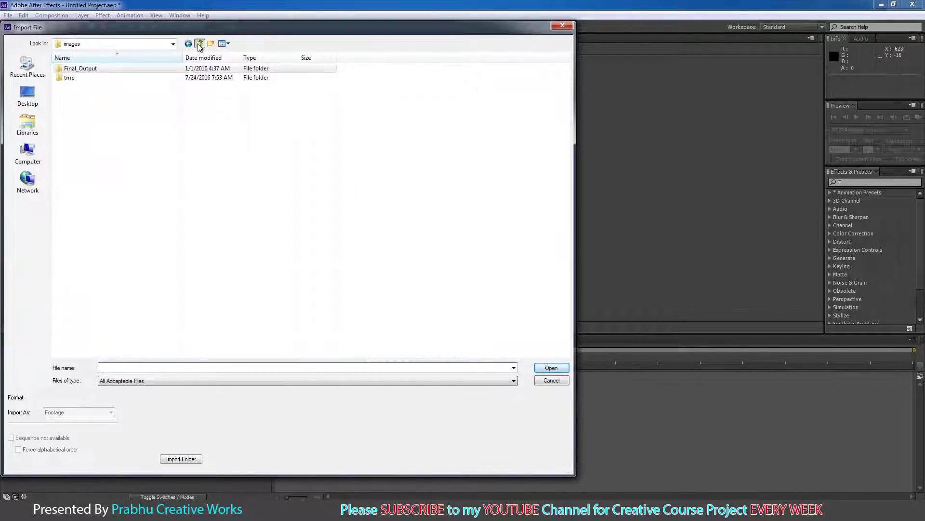
pyautogui.click(200, 44)
pyautogui.click(28, 152)
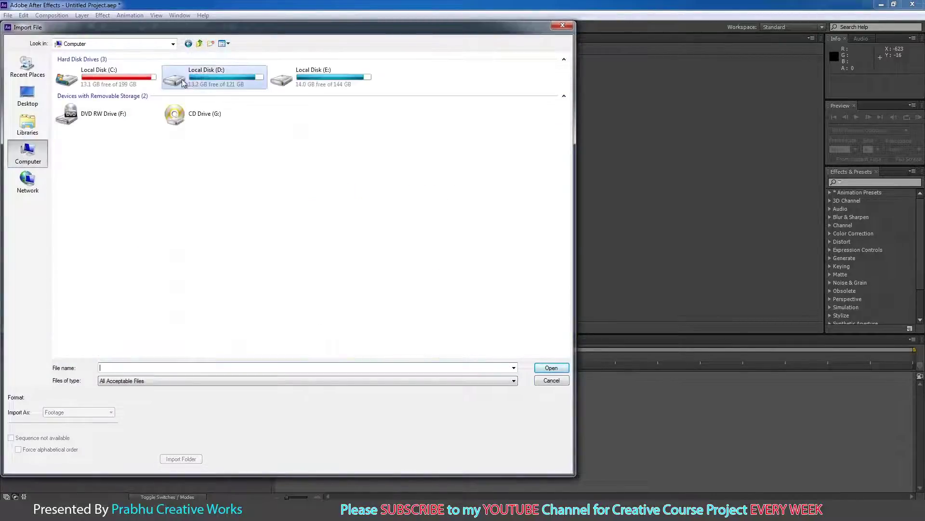
pyautogui.doubleClick(198, 77)
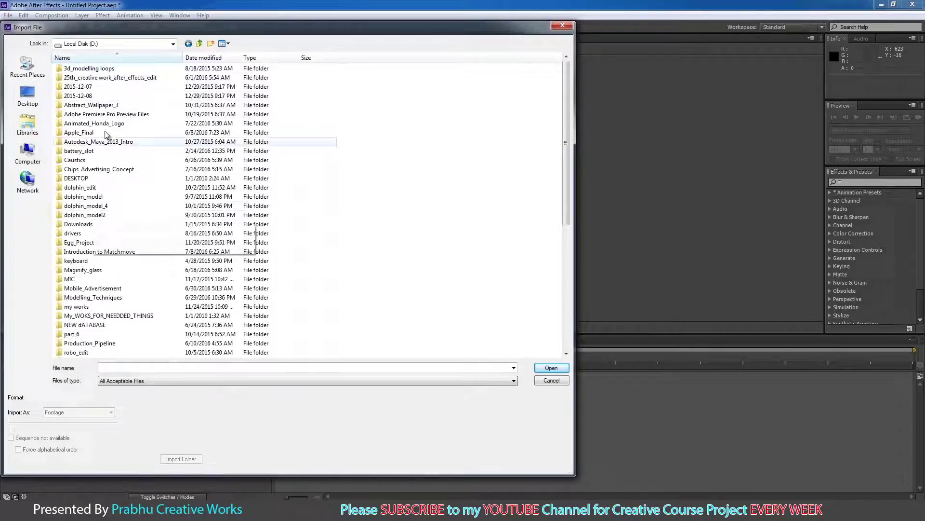
pyautogui.doubleClick(100, 123)
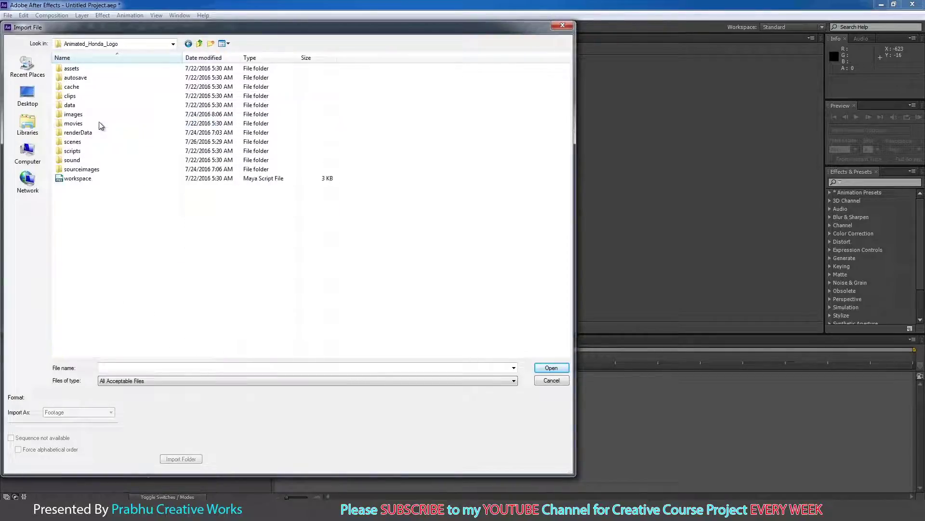
pyautogui.doubleClick(77, 115)
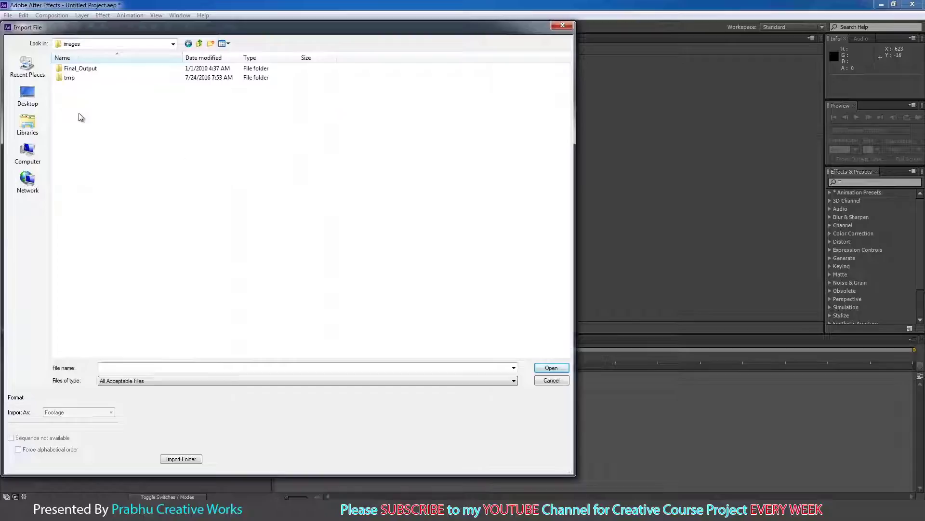
pyautogui.doubleClick(90, 71)
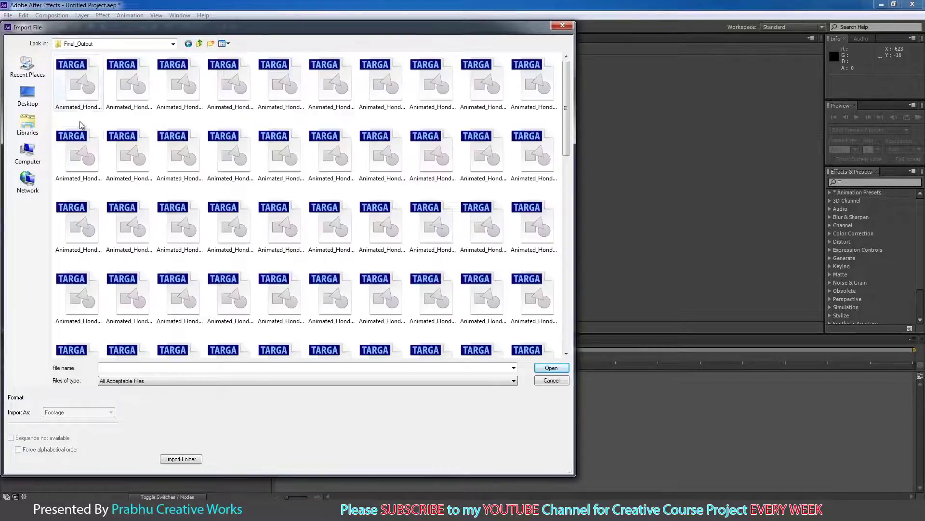
# Select frame Animated_Honda_Logo_001 and import the frames as a Targa sequence.
pyautogui.click(91, 88)
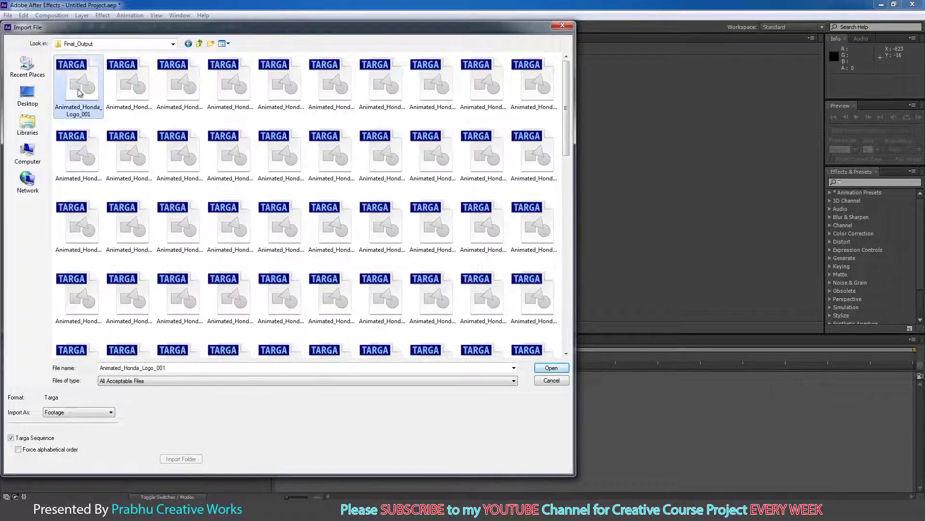
pyautogui.click(11, 438)
pyautogui.click(12, 439)
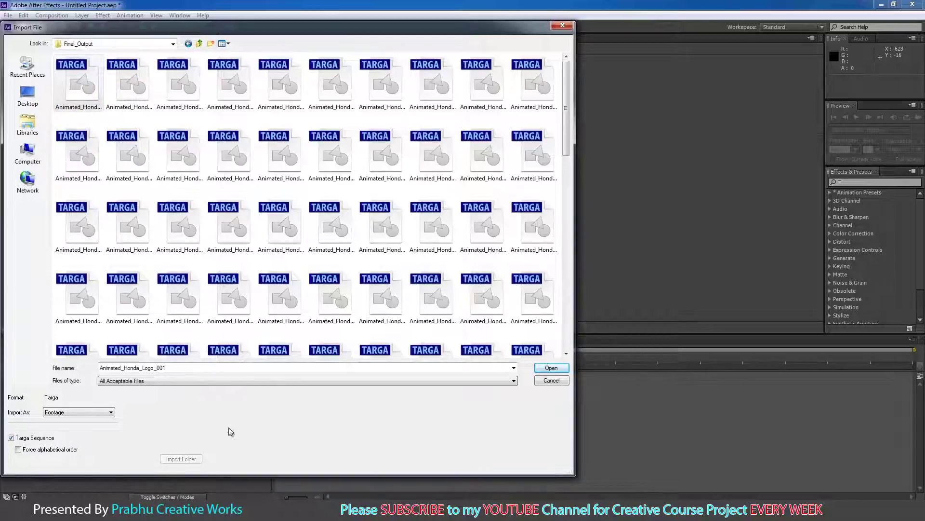
pyautogui.click(565, 369)
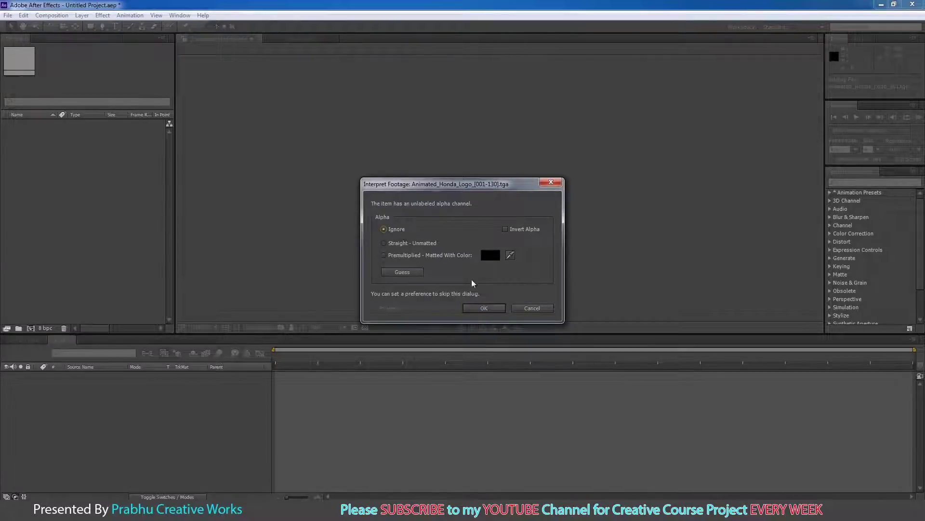
# Import the footage with its alpha channel ignored and reinterpret it at 24 fps.
pyautogui.click(473, 309)
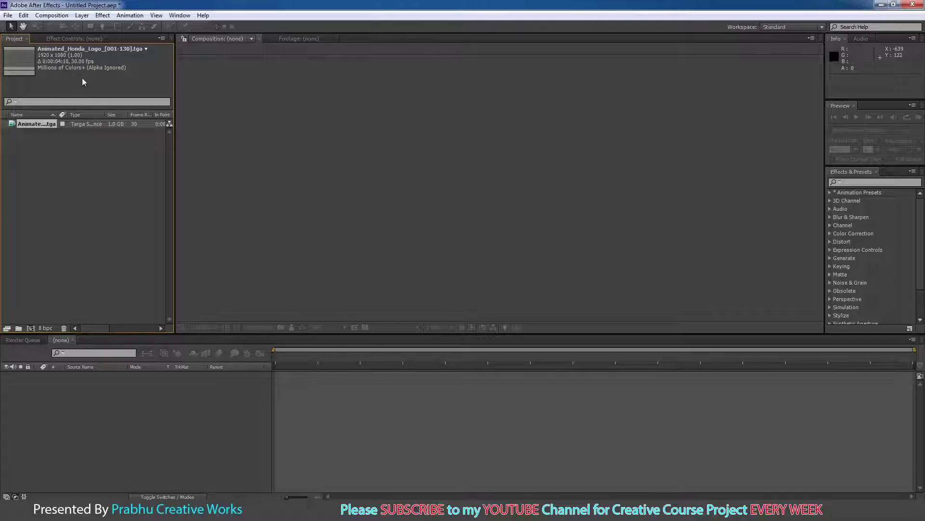
pyautogui.rightClick(46, 123)
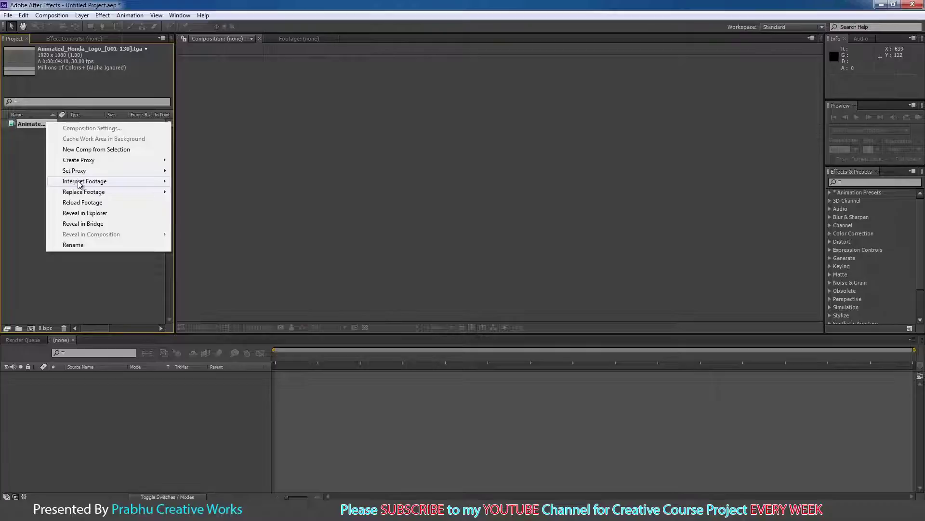
pyautogui.moveTo(80, 184)
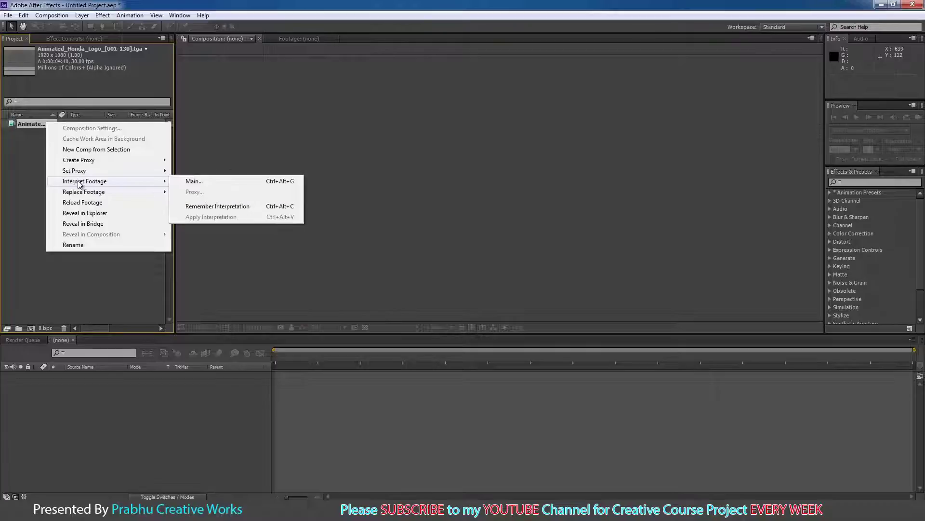
pyautogui.click(191, 186)
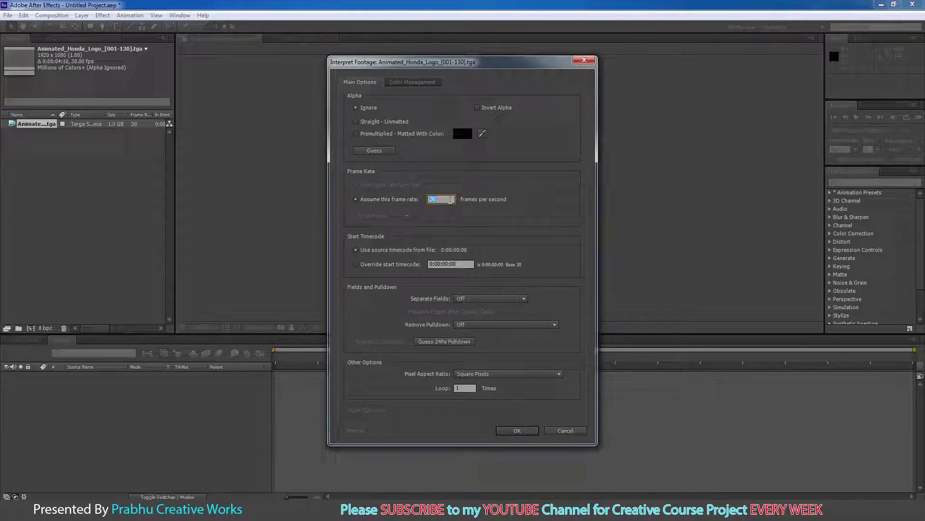
pyautogui.write('24')
pyautogui.click(462, 263)
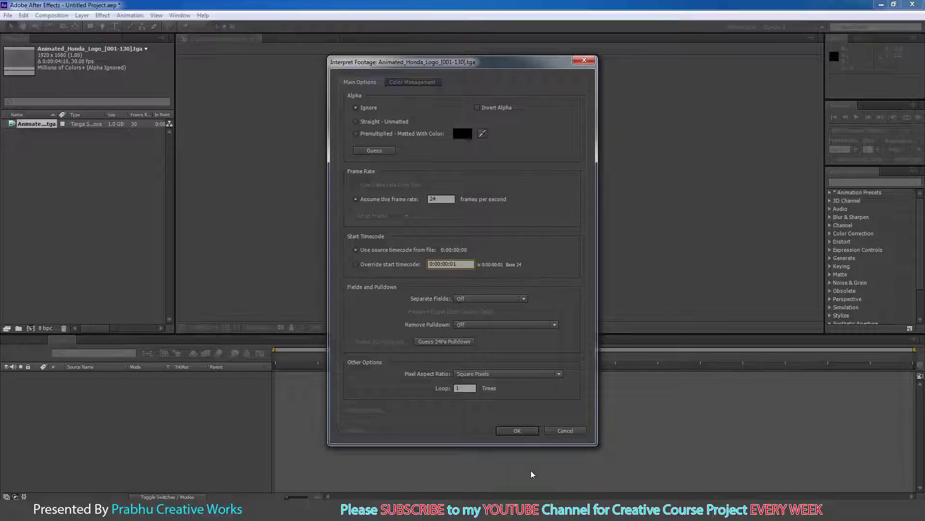
pyautogui.click(517, 431)
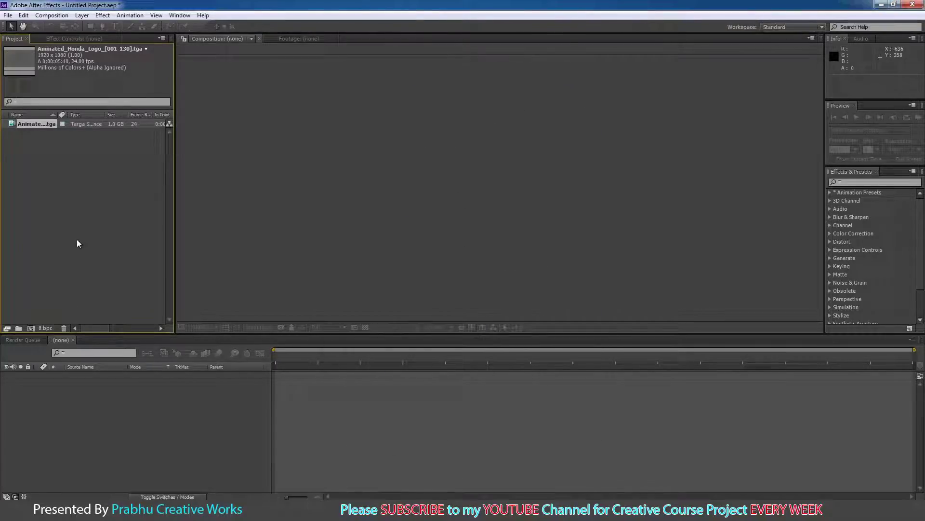
# Build the Animated_Honda_Logo composition from the footage, RAM-preview it with numpad 0, then stop playback.
pyautogui.moveTo(45, 124); pyautogui.dragTo(42, 224)
pyautogui.moveTo(33, 295); pyautogui.dragTo(31, 326)
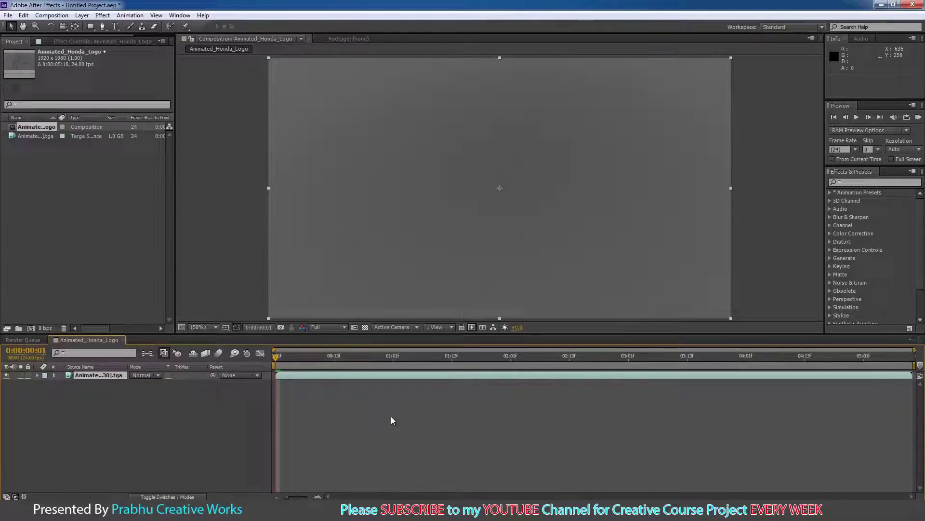
pyautogui.press('KP_0')
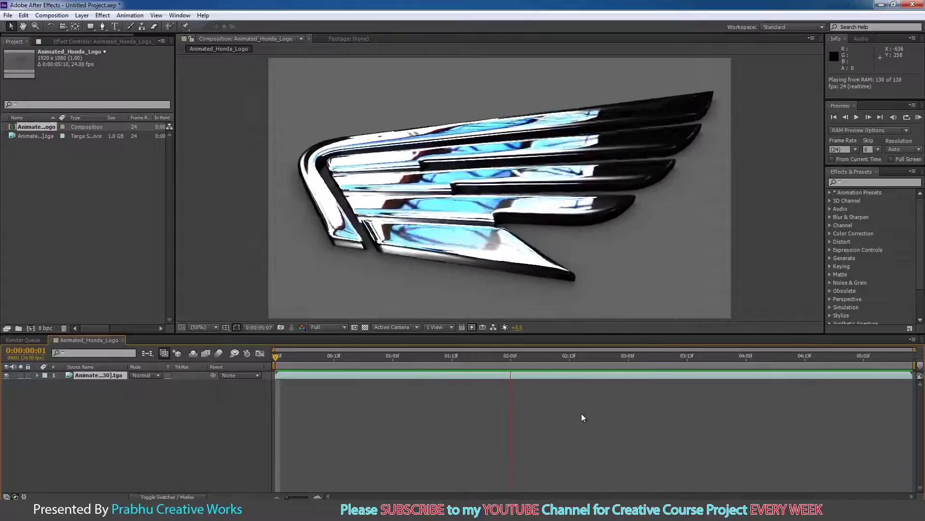
pyautogui.press('space')
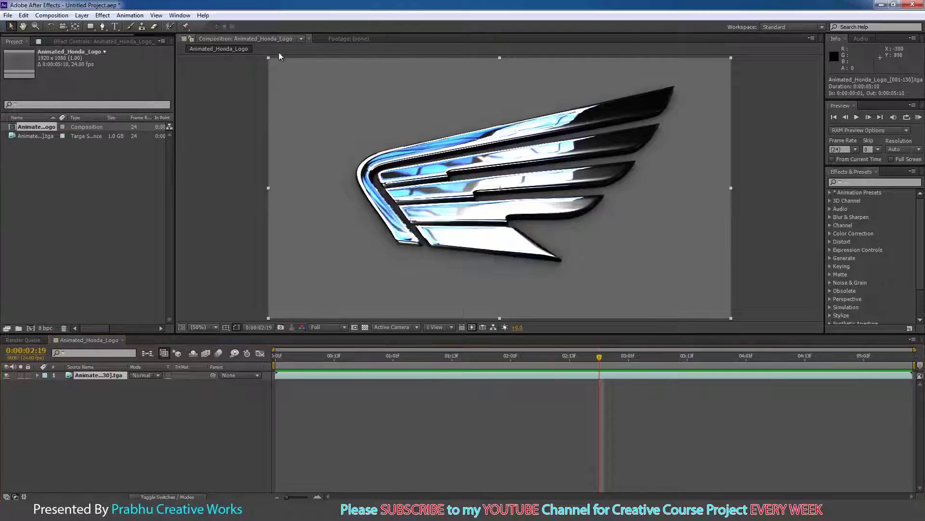
# Scale the logo layer up to about 102% and scrub the timeline to around 0:00:04:20.
pyautogui.click(267, 59)
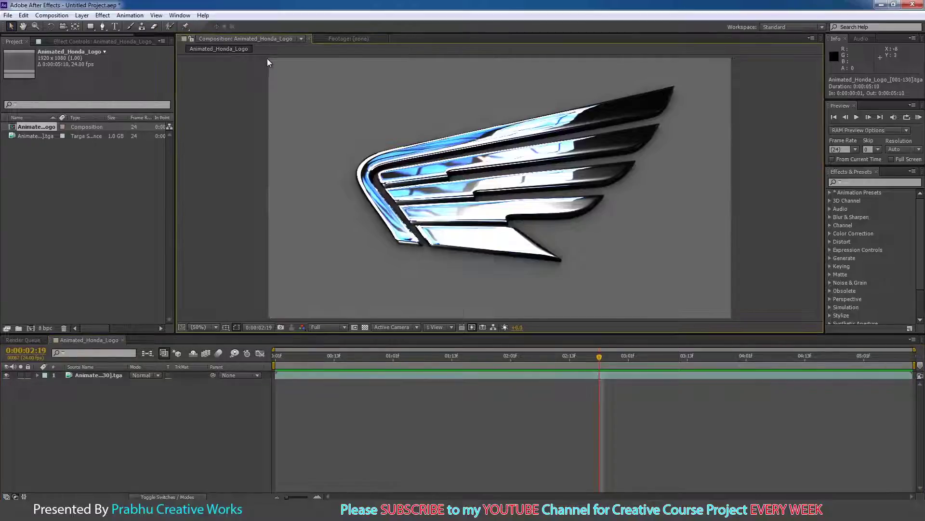
pyautogui.click(268, 69)
pyautogui.click(268, 56)
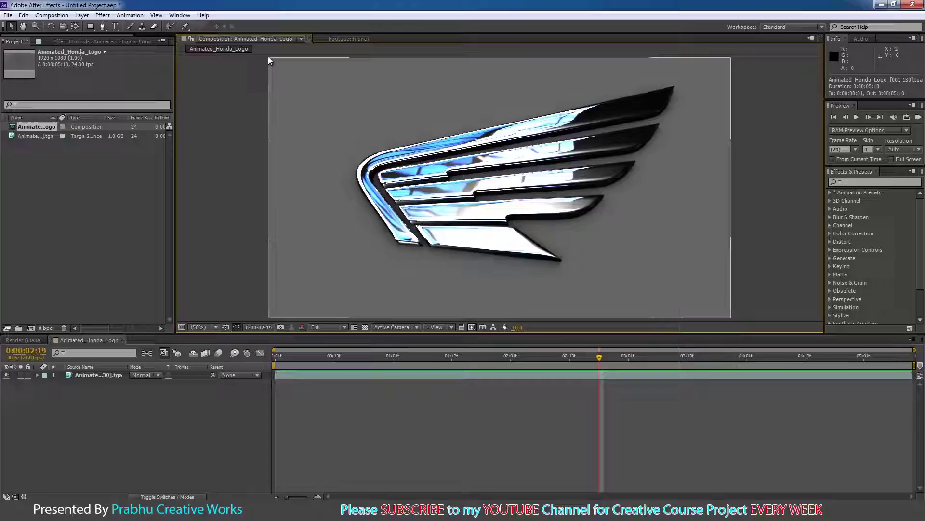
pyautogui.click(271, 62)
pyautogui.moveTo(268, 58); pyautogui.dragTo(258, 50)
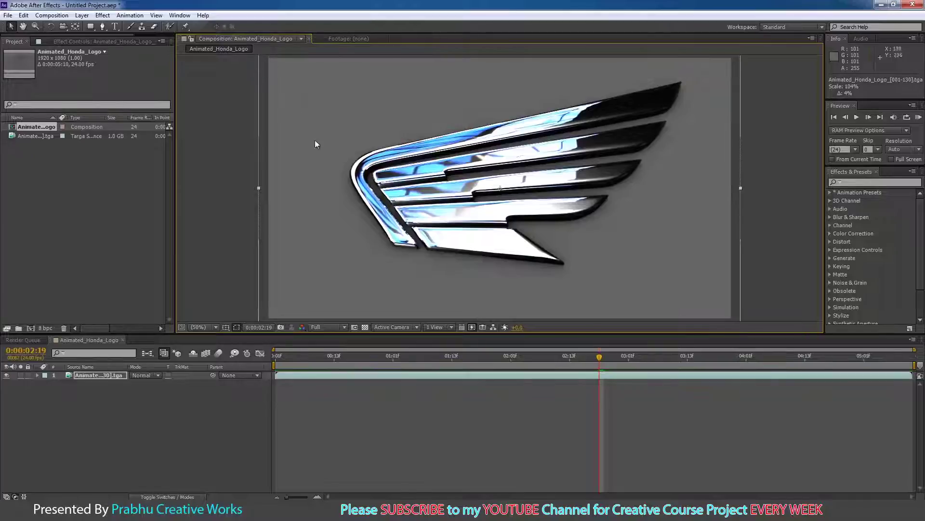
pyautogui.moveTo(600, 357); pyautogui.dragTo(840, 360)
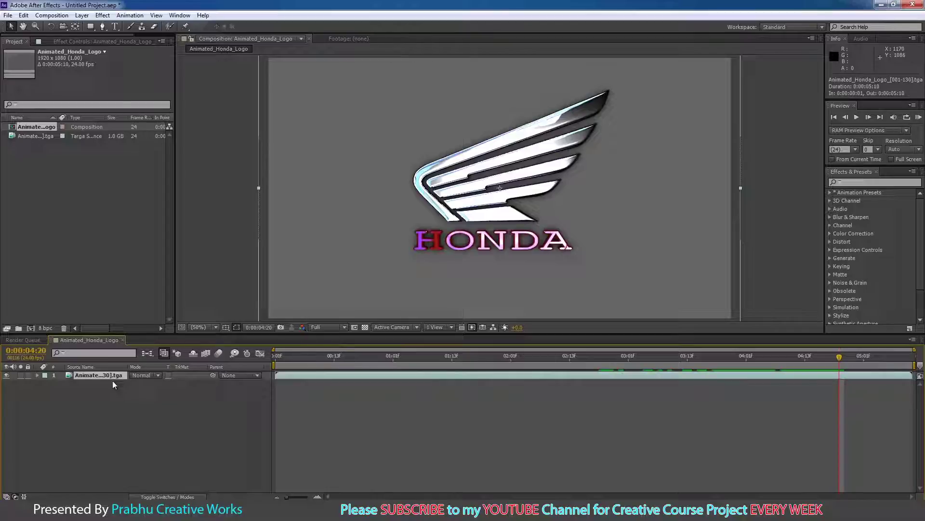
# Keyframe Position at 4:20, then one frame earlier nudge the logo down and right.
pyautogui.press('p')
pyautogui.click(63, 384)
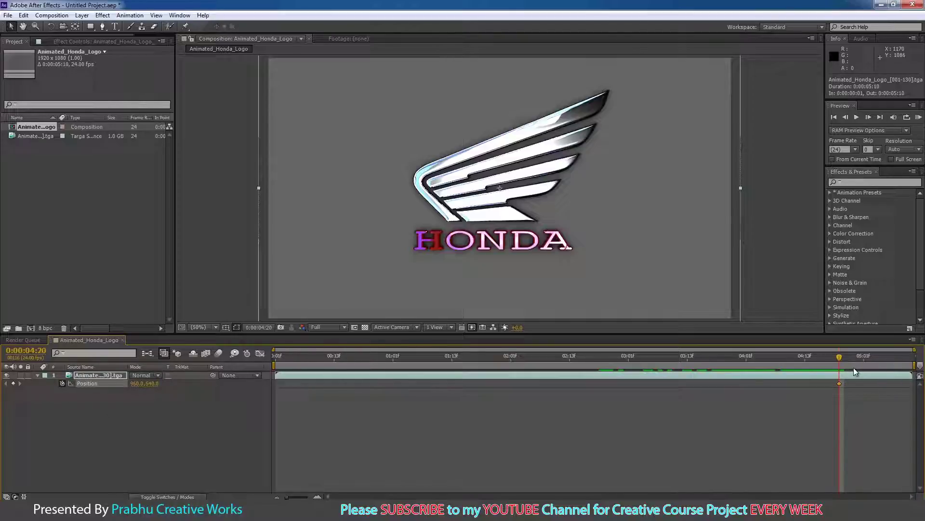
pyautogui.moveTo(840, 359); pyautogui.dragTo(837, 360)
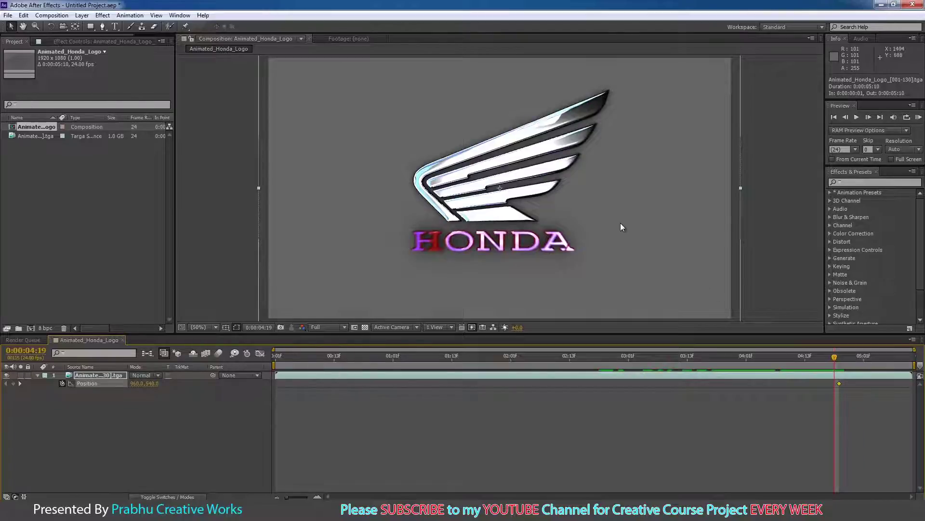
pyautogui.press('Right')
pyautogui.press('Down')
pyautogui.press('Right')
pyautogui.press('Right')
pyautogui.press('Right')
pyautogui.press('Right')
pyautogui.press('Right')
pyautogui.press('Right')
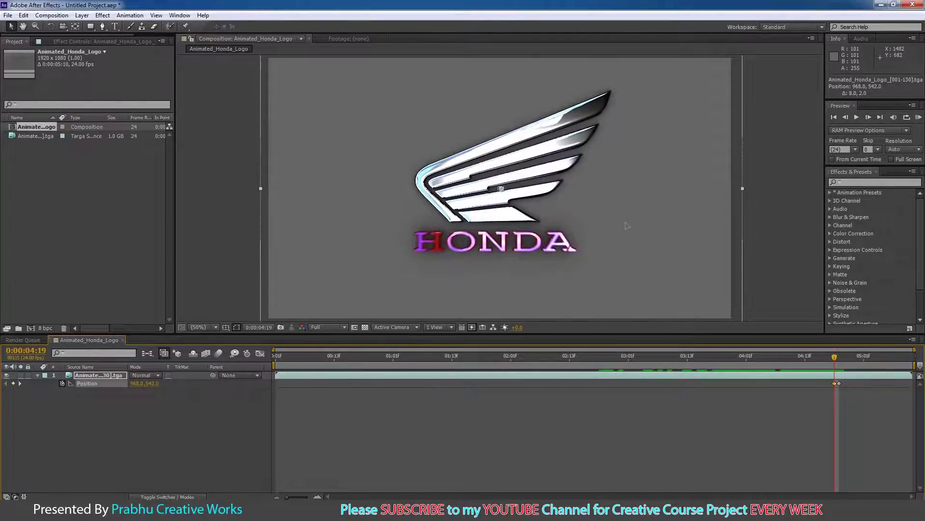
pyautogui.press('Right')
pyautogui.press('Right')
pyautogui.press('Right')
pyautogui.press('Right')
pyautogui.press('Right')
pyautogui.press('Right')
pyautogui.press('Right')
pyautogui.press('Right')
pyautogui.press('Right')
pyautogui.press('Right')
pyautogui.press('Down')
pyautogui.press('Down')
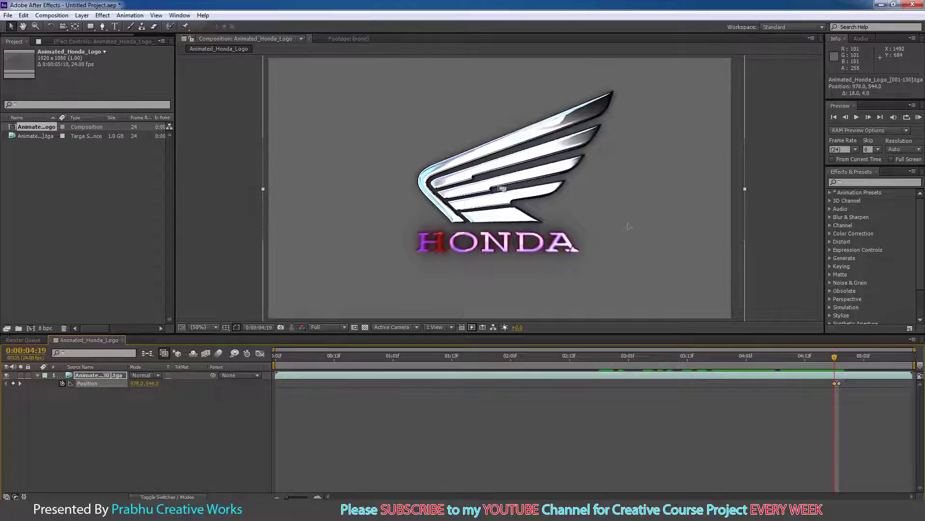
# Add more shake keyframes on the next frames by dragging the logo up-left, left-down, right-up.
pyautogui.moveTo(835, 361); pyautogui.dragTo(839, 362)
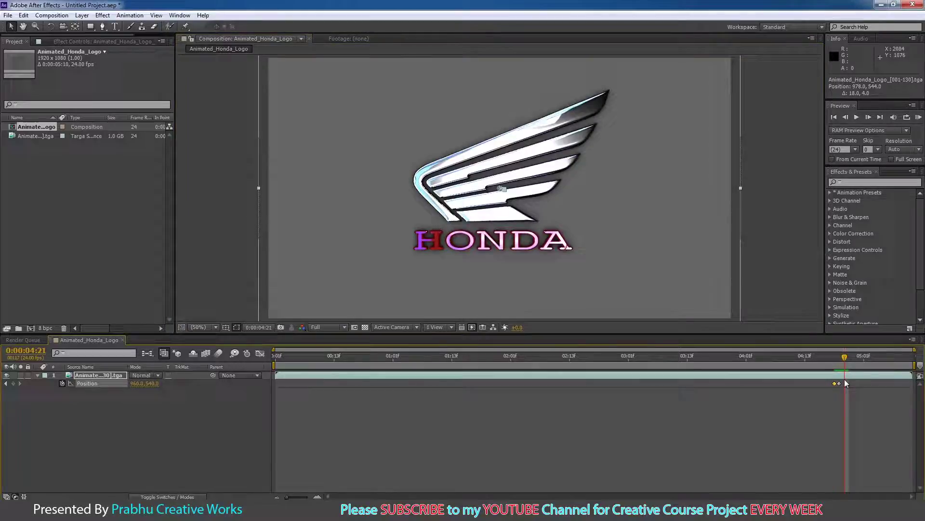
pyautogui.moveTo(620, 226); pyautogui.dragTo(619, 222)
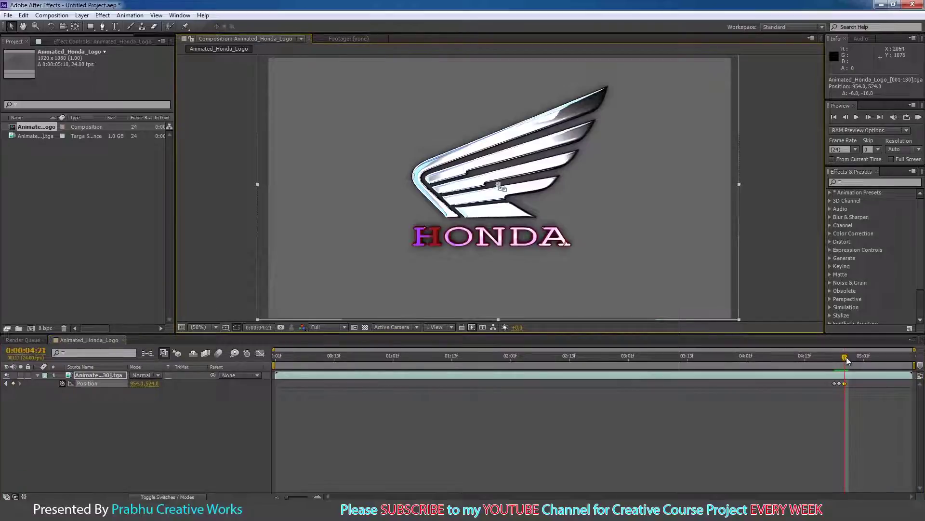
pyautogui.moveTo(648, 207); pyautogui.dragTo(644, 210)
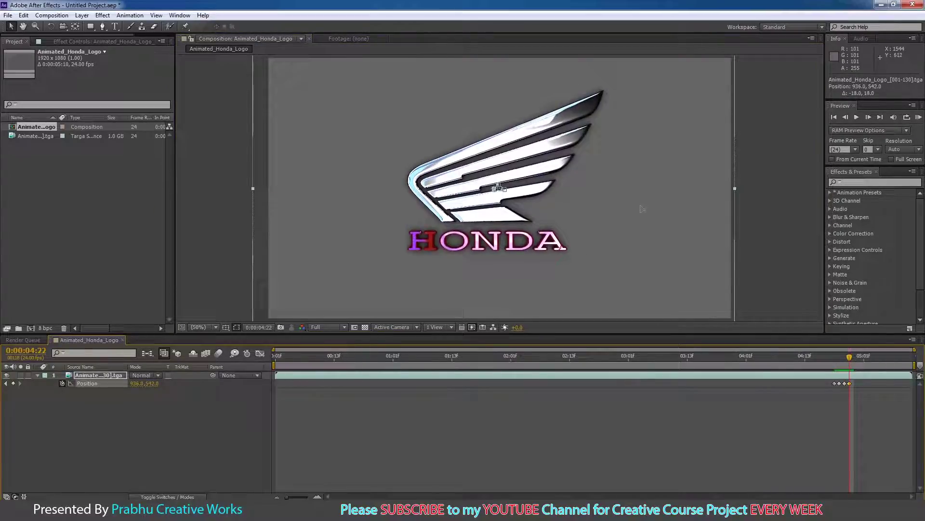
pyautogui.click(857, 362)
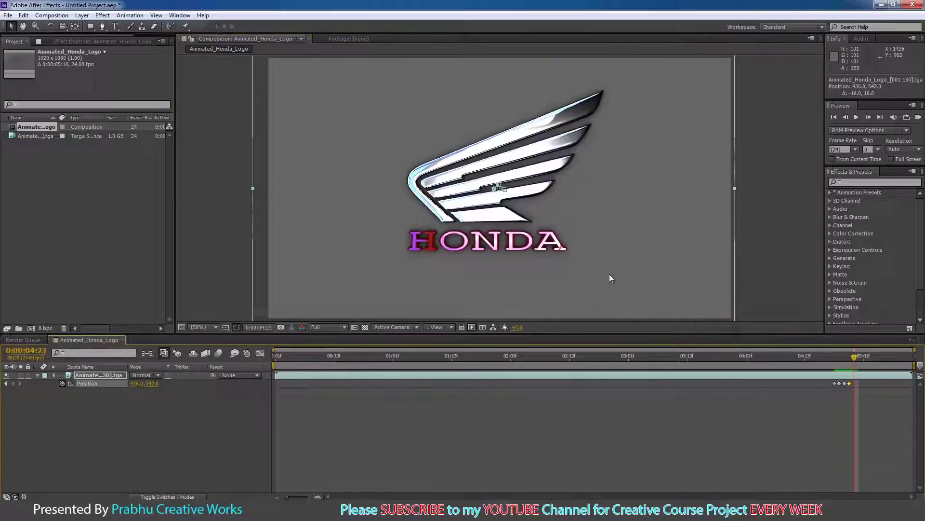
pyautogui.moveTo(610, 274); pyautogui.dragTo(618, 270)
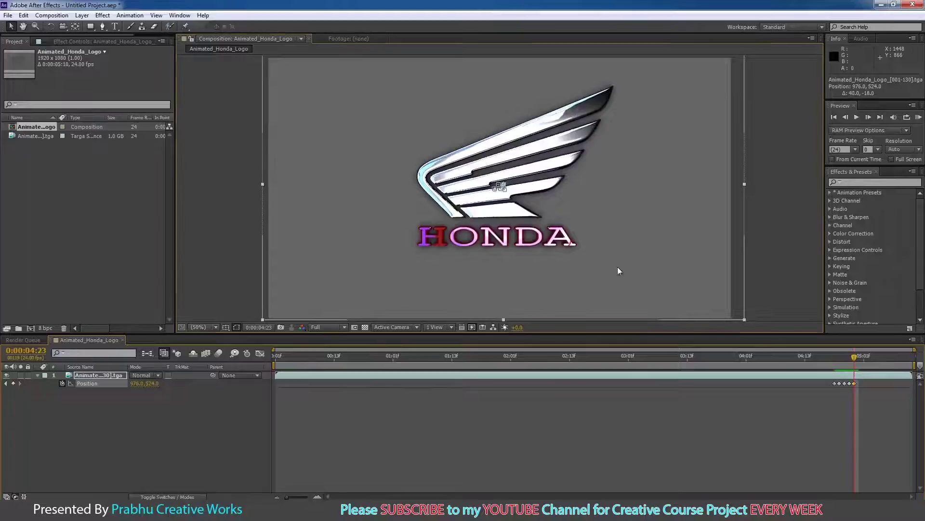
pyautogui.moveTo(856, 359); pyautogui.dragTo(276, 357)
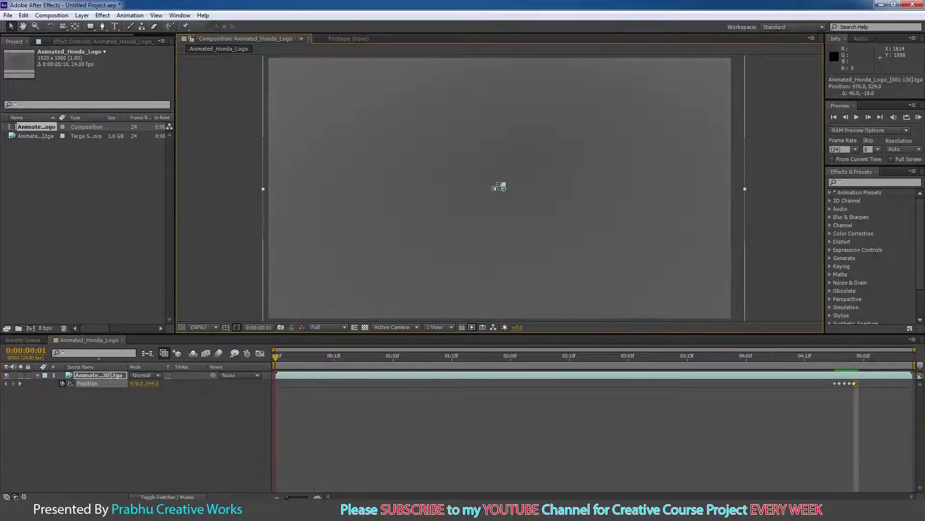
pyautogui.click(146, 429)
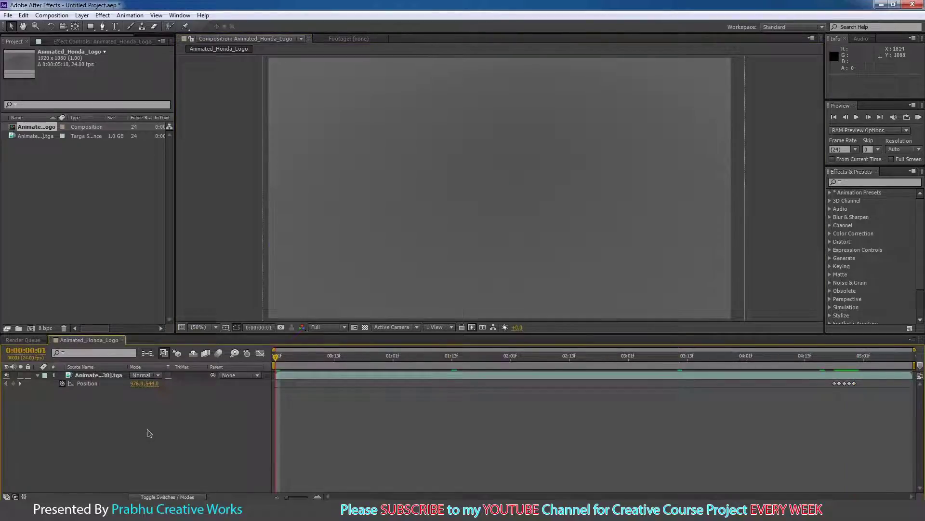
pyautogui.press('KP_0')
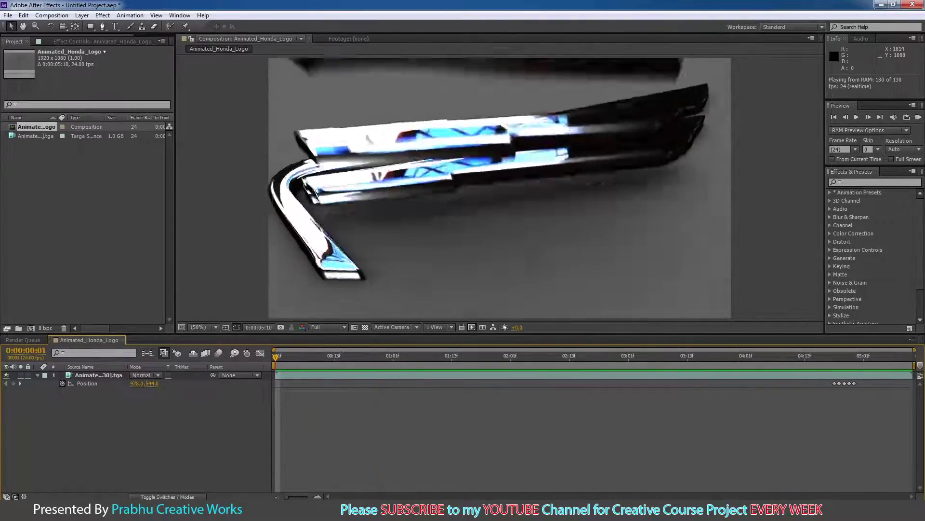
pyautogui.click(847, 362)
pyautogui.moveTo(844, 362); pyautogui.dragTo(752, 369)
pyautogui.press('space')
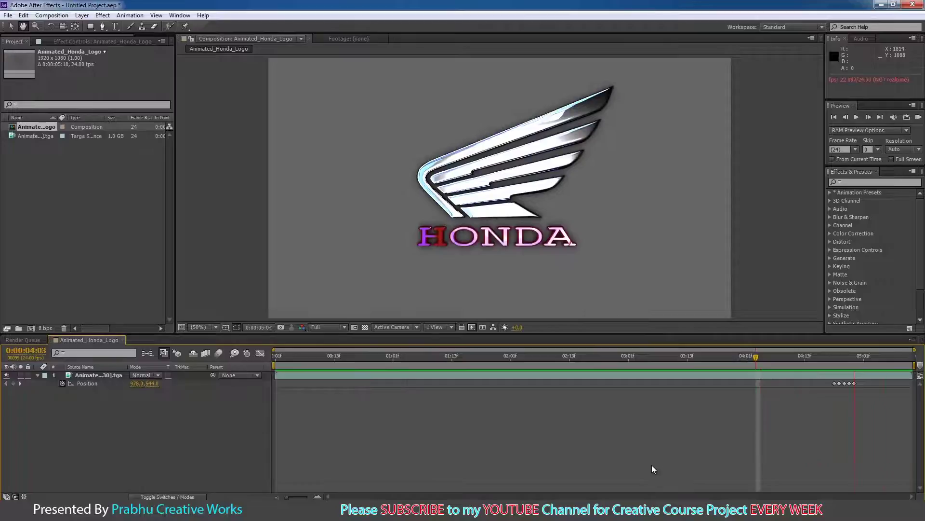
pyautogui.moveTo(844, 358); pyautogui.dragTo(821, 359)
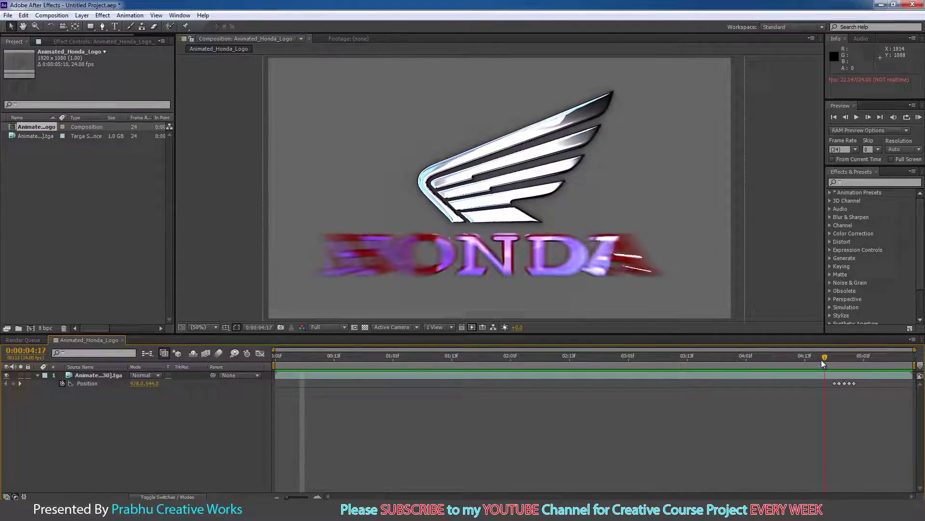
pyautogui.press('space')
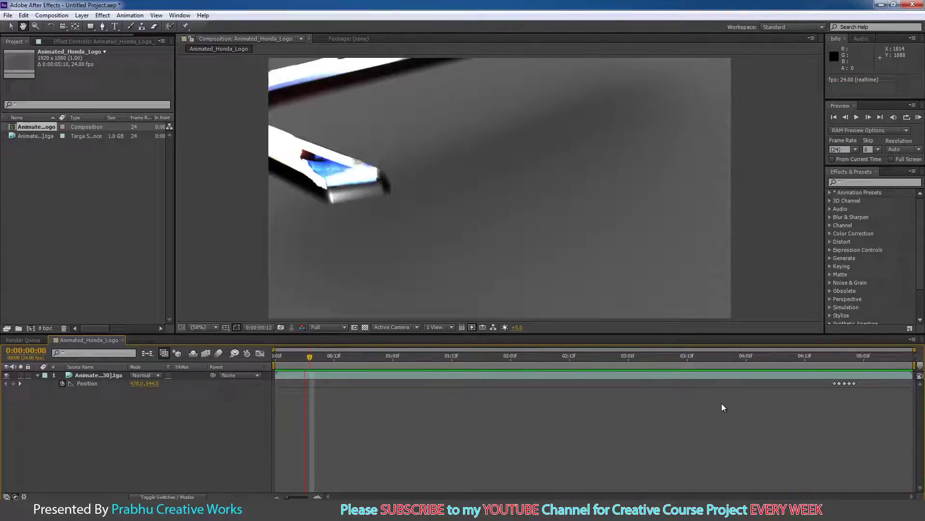
# Add the comp to the Render Queue with QuickTime as the output module format.
pyautogui.click(7, 16)
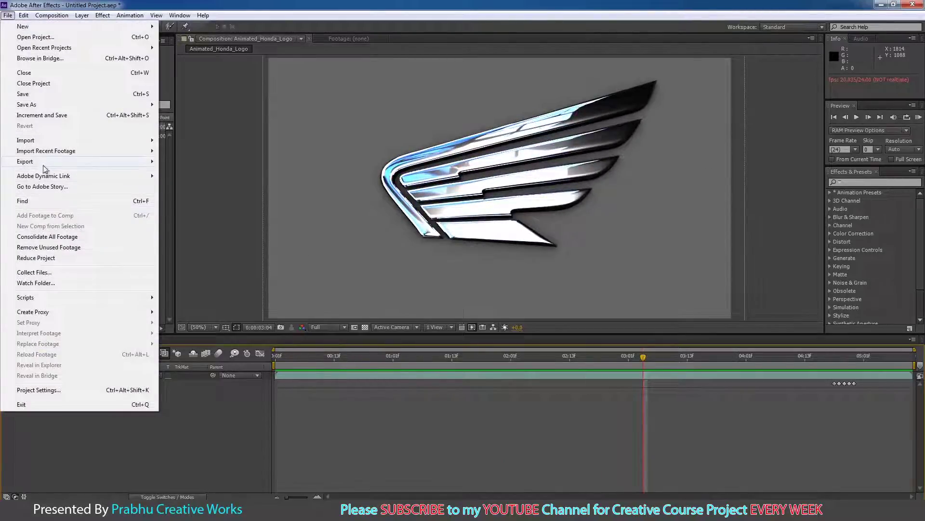
pyautogui.moveTo(148, 160)
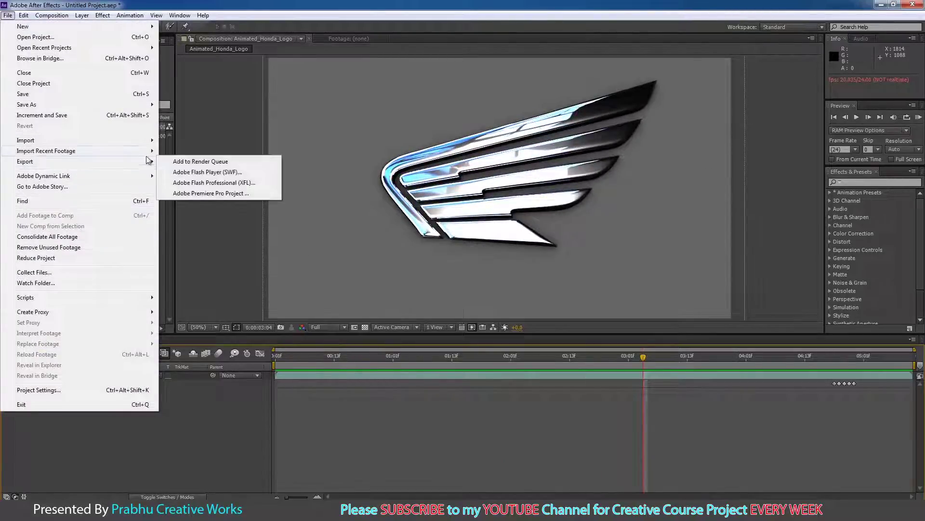
pyautogui.click(195, 162)
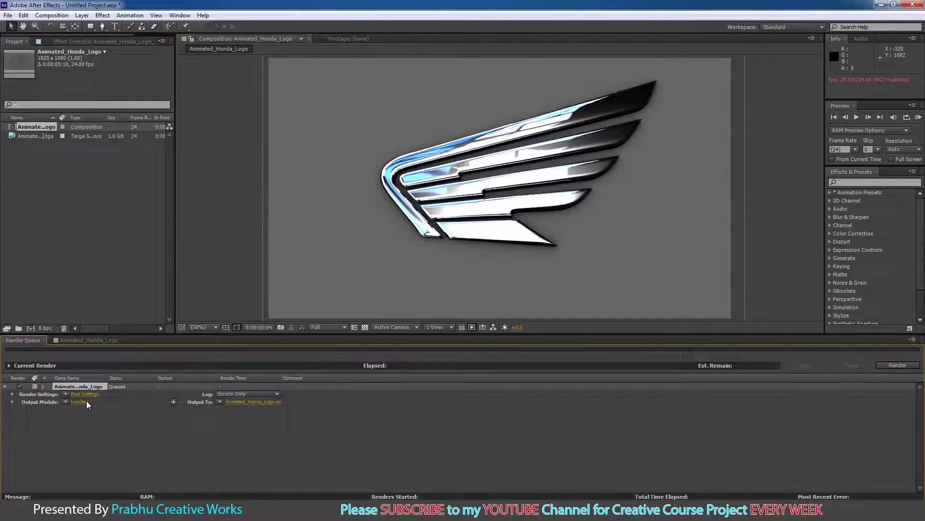
pyautogui.click(86, 402)
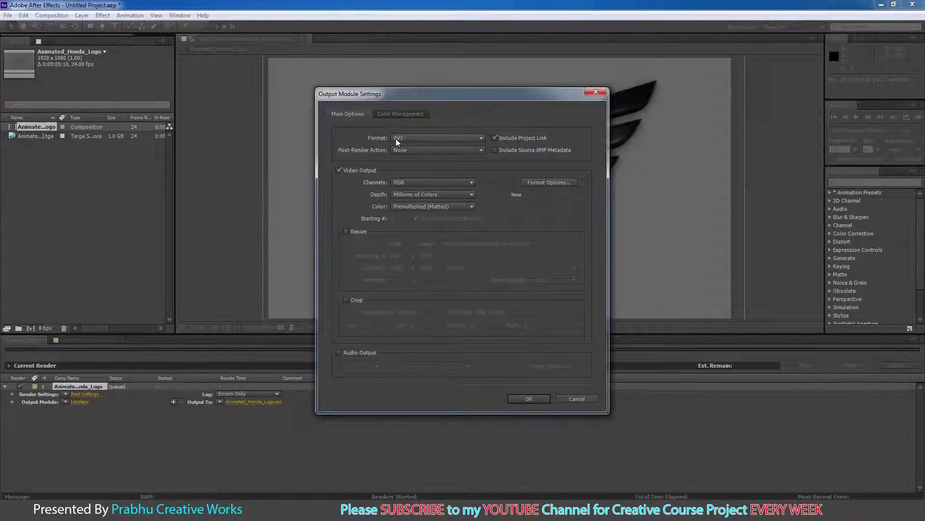
pyautogui.click(397, 139)
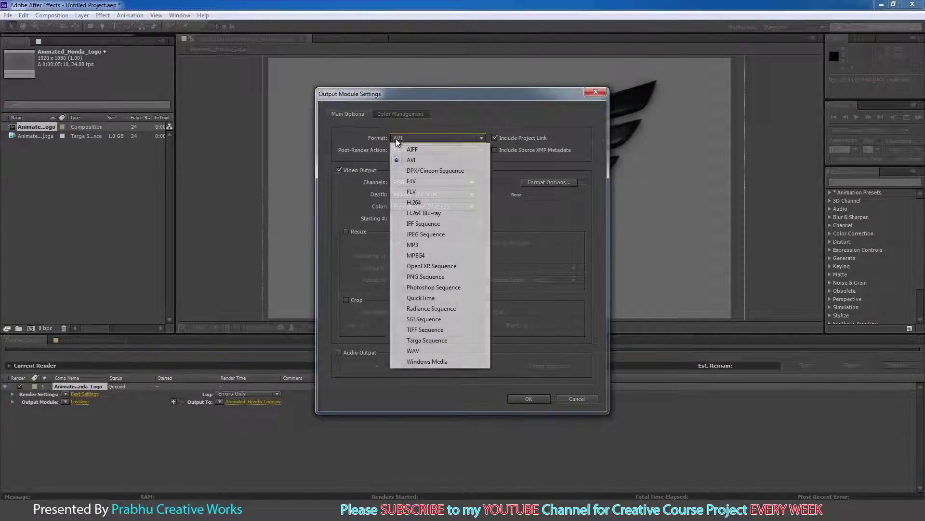
pyautogui.click(430, 299)
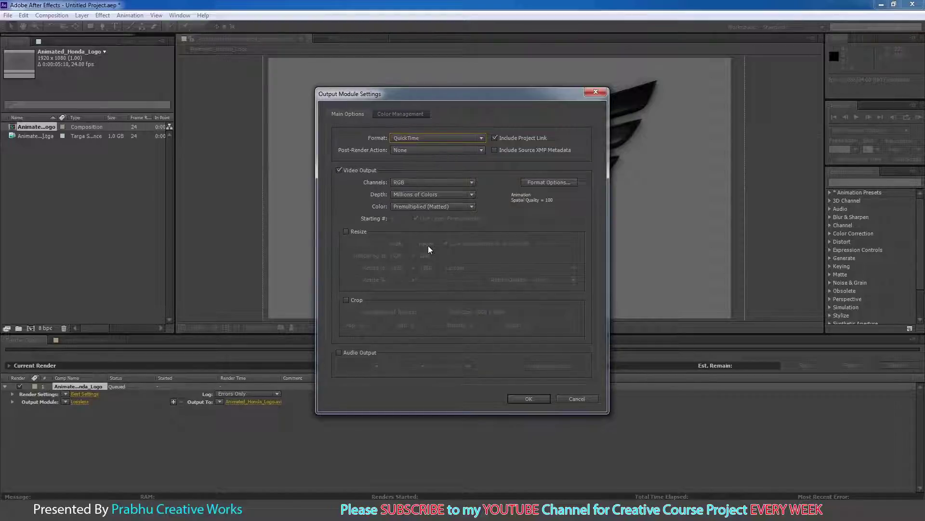
pyautogui.click(530, 399)
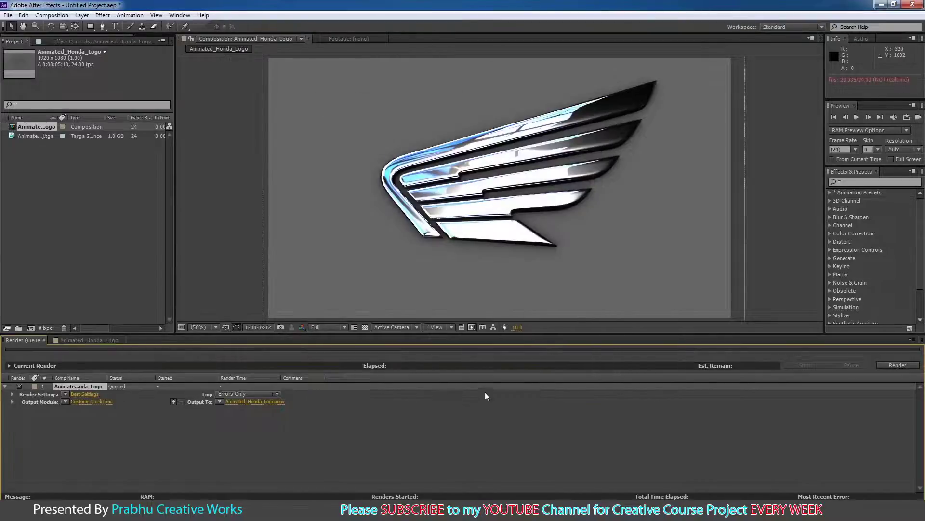
# Save the output as Animated_Honda_Logo on the Desktop and render the movie.
pyautogui.click(279, 402)
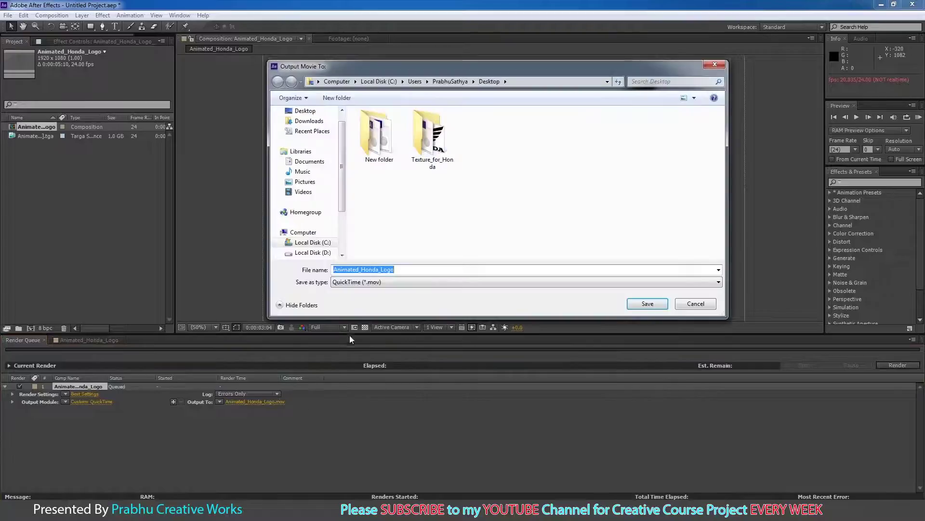
pyautogui.click(319, 113)
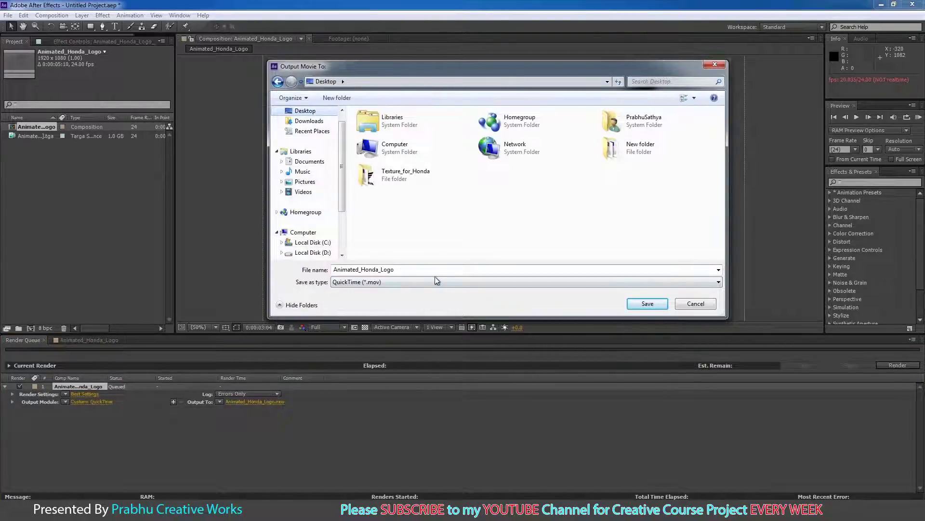
pyautogui.click(410, 270)
pyautogui.click(418, 270)
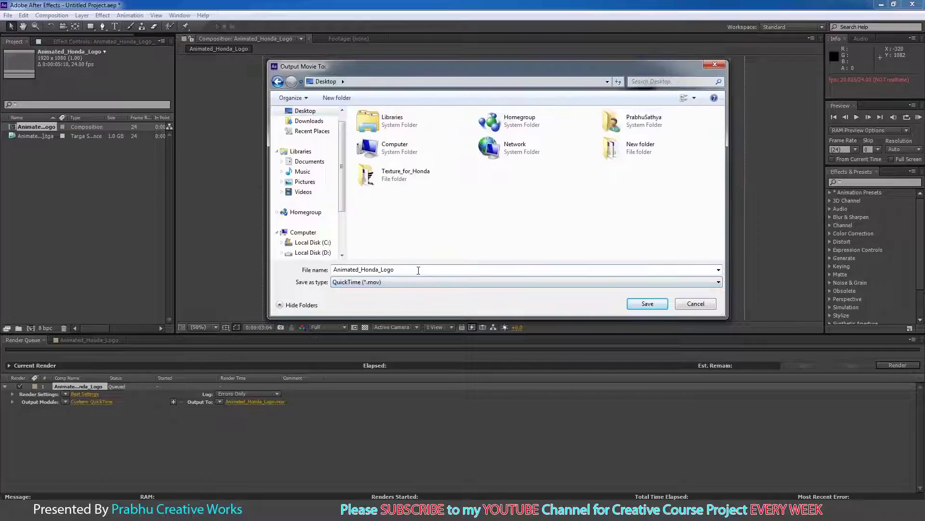
pyautogui.click(647, 304)
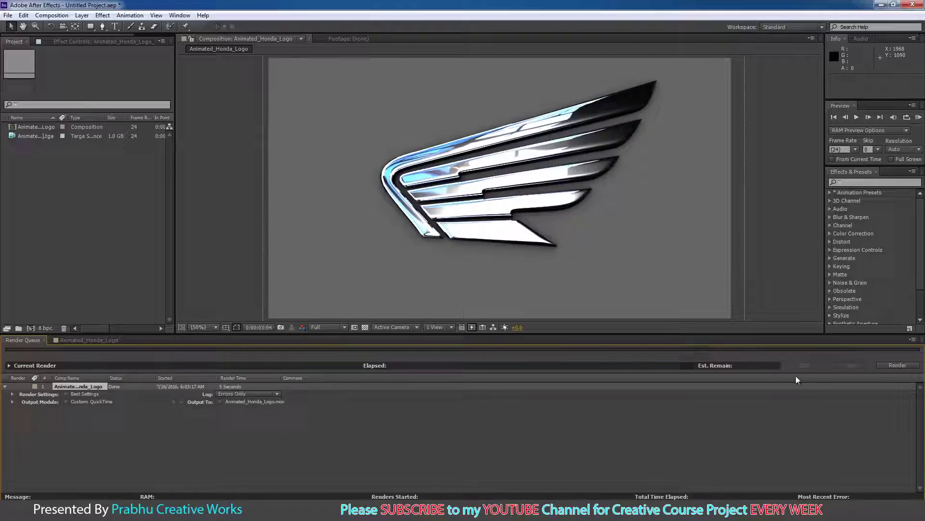
pyautogui.moveTo(186, 512)
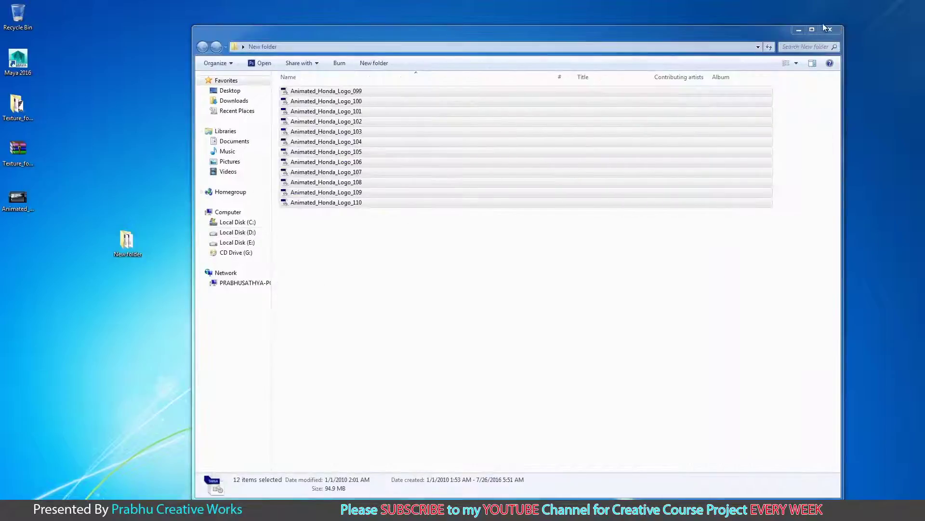
# Close the Explorer window and open the Animated_Honda_Logo movie from the desktop in VLC media player.
pyautogui.click(829, 29)
pyautogui.rightClick(18, 208)
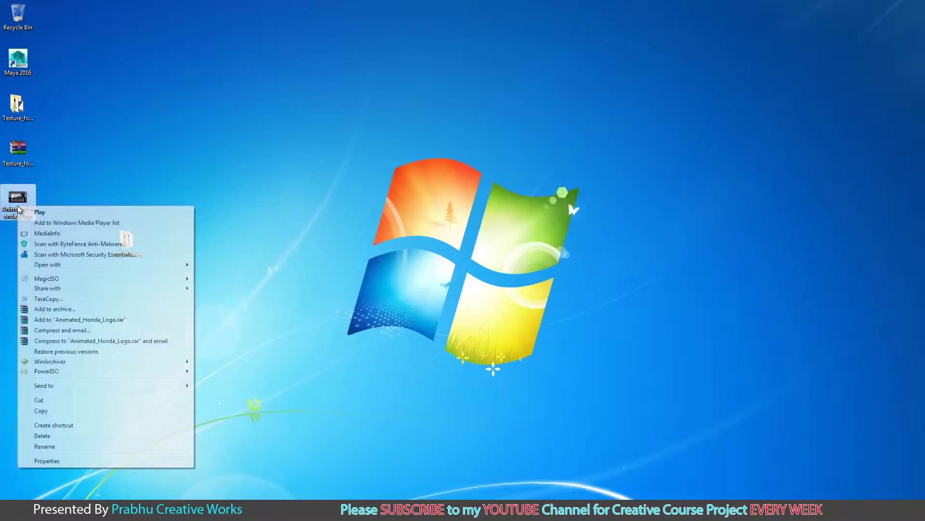
pyautogui.moveTo(62, 267)
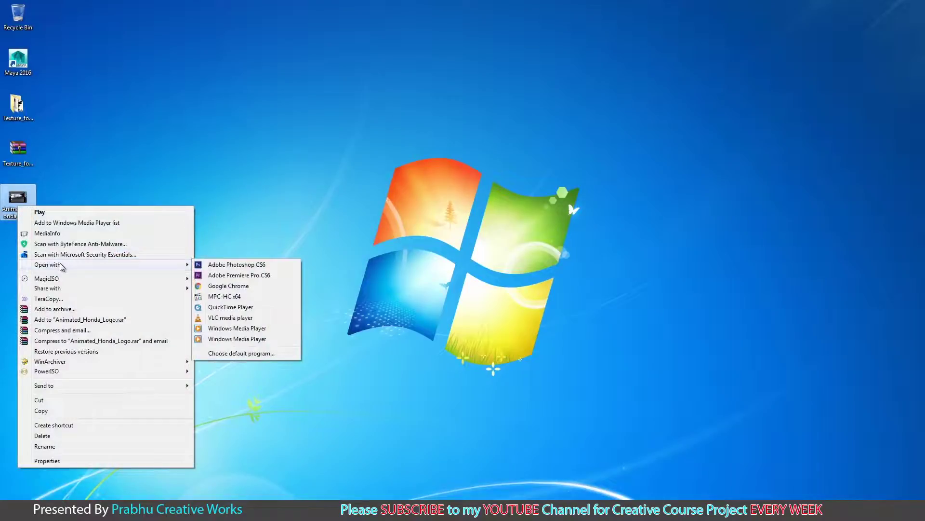
pyautogui.click(261, 318)
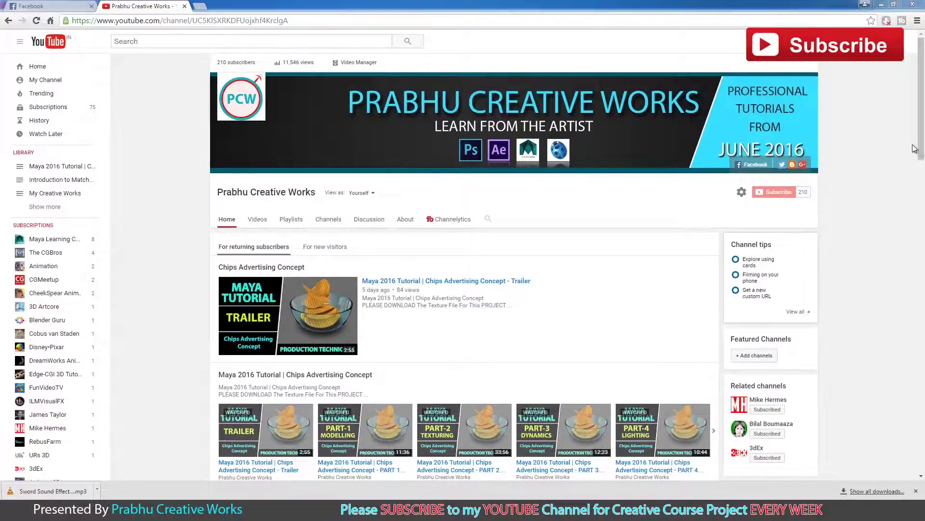
pyautogui.moveTo(924, 140); pyautogui.dragTo(924, 257)
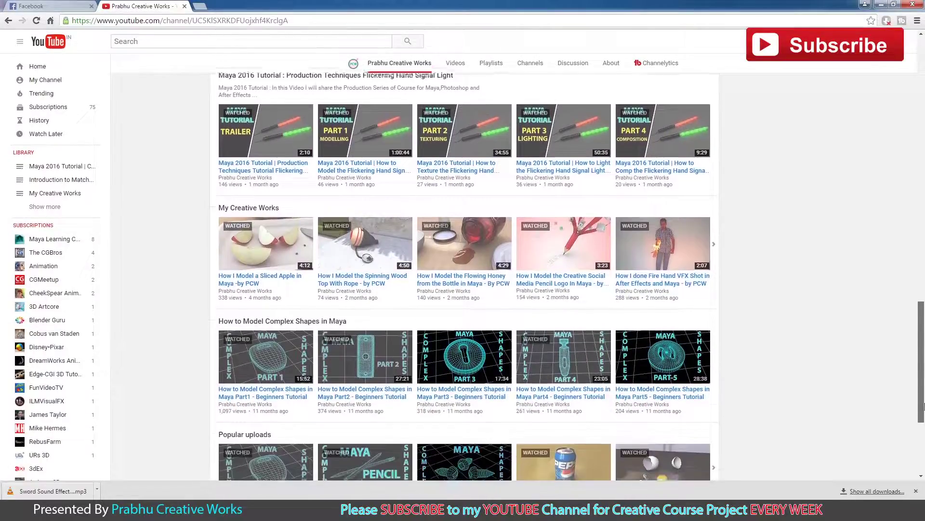
pyautogui.scroll(-1, 462, 270)
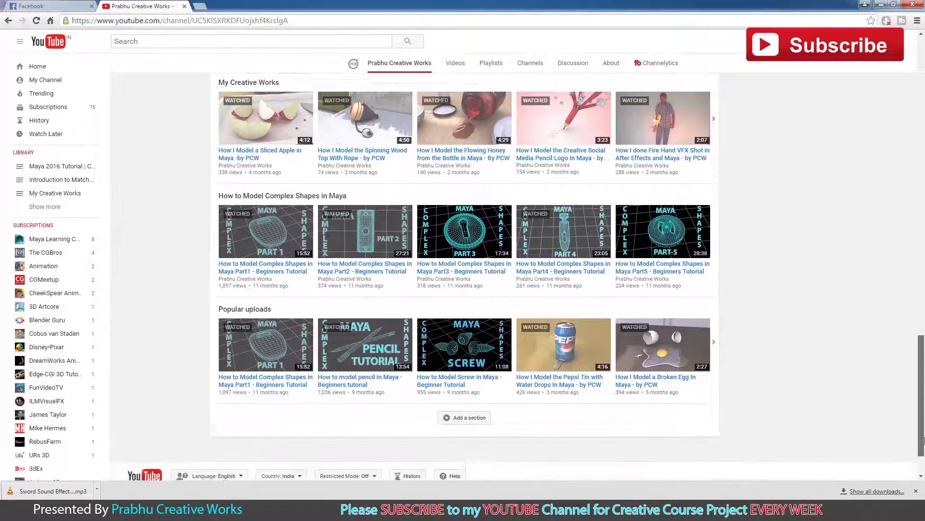
pyautogui.scroll(1, 923, 433)
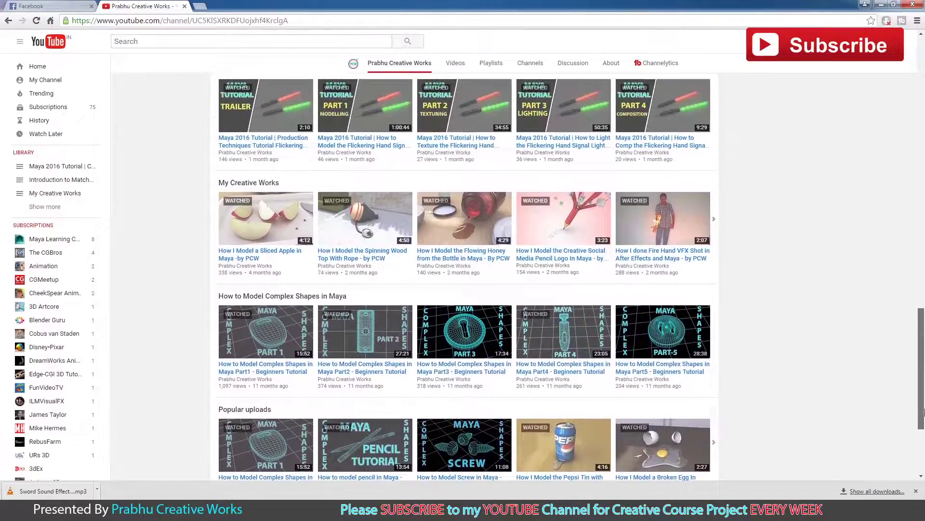
pyautogui.moveTo(923, 401); pyautogui.dragTo(923, 344)
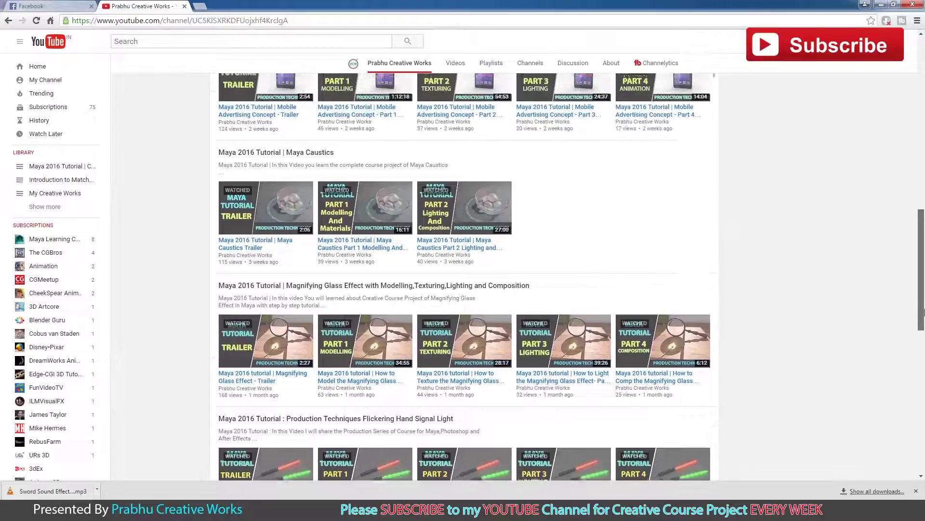